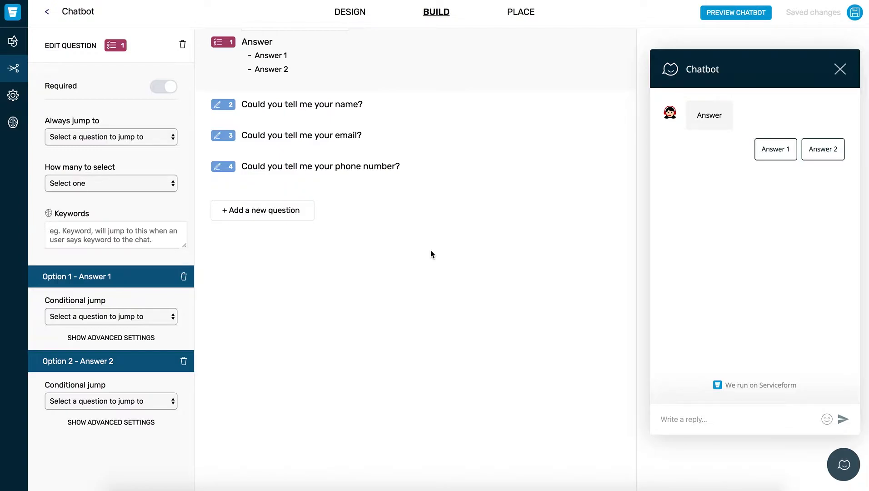
Change the text of question 1 to "Hi, What would you like to do?"
double_click(260, 43)
text(Hi w)
key(BackSpace)
text(, What would you like to do?)
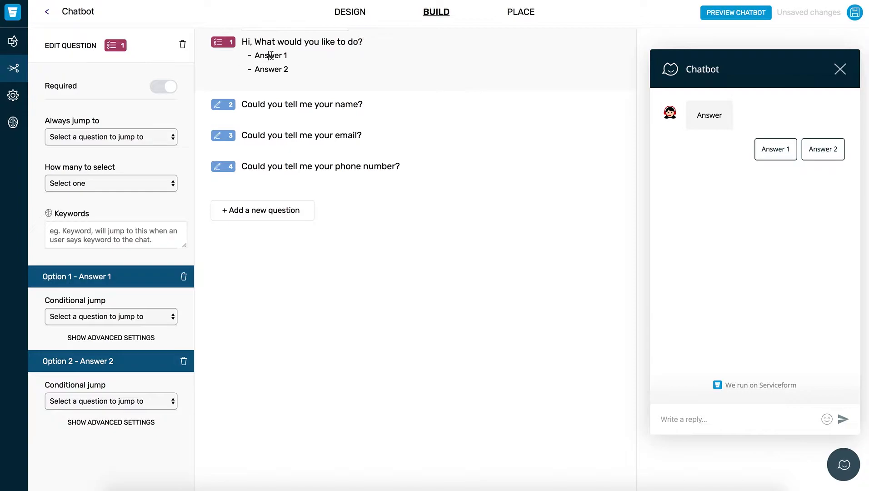
Rename the two answers of question 1 to "Option 1" and "Option 2"
triple_click(271, 55)
text(Option 1)
click(282, 65)
triple_click(282, 66)
text(Option 2)
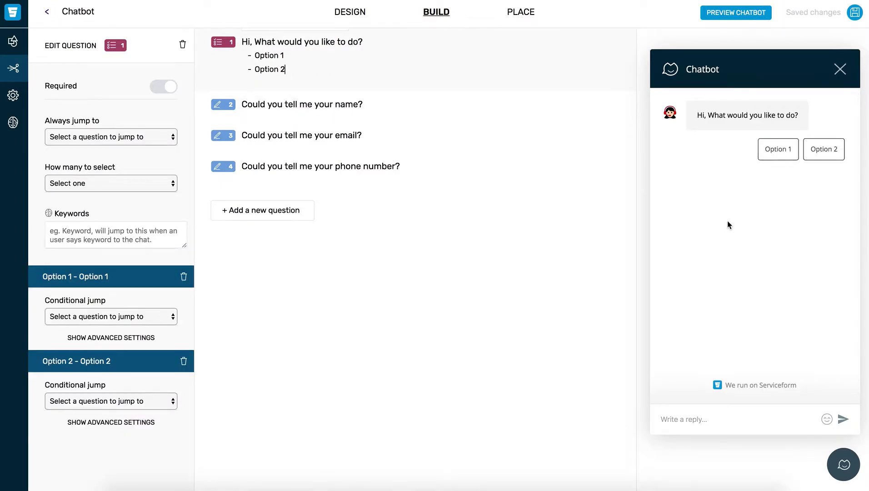
Add two new Select one questions to the end of the chatbot flow
click(13, 41)
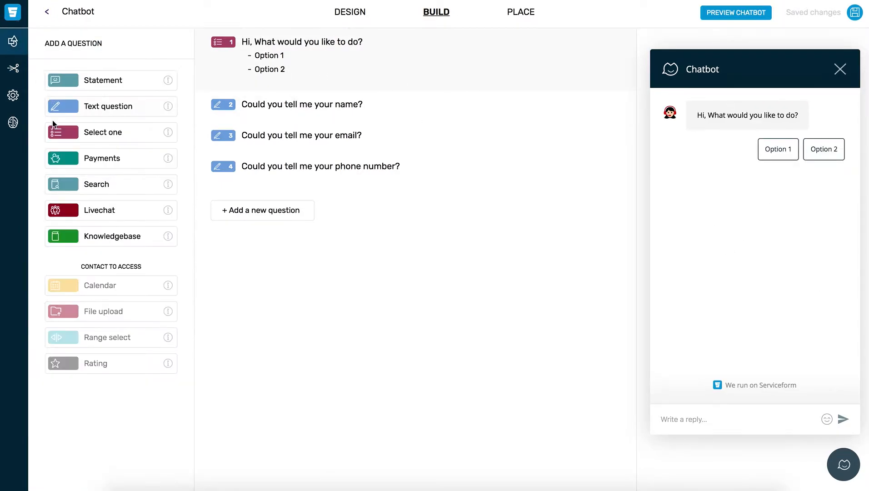
click(68, 132)
click(112, 133)
Change the text of question 5 to "Would you like to get in touch with our team?"
click(269, 197)
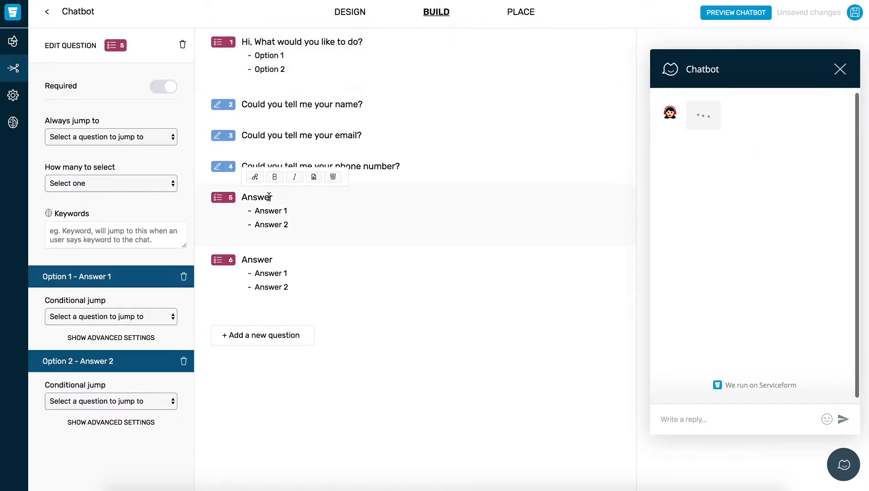
double_click(269, 197)
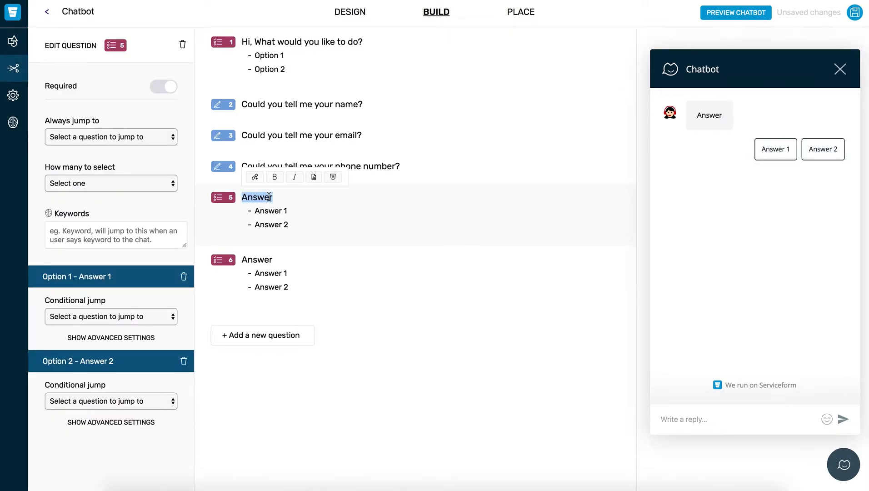
key(BackSpace)
text(Would you li)
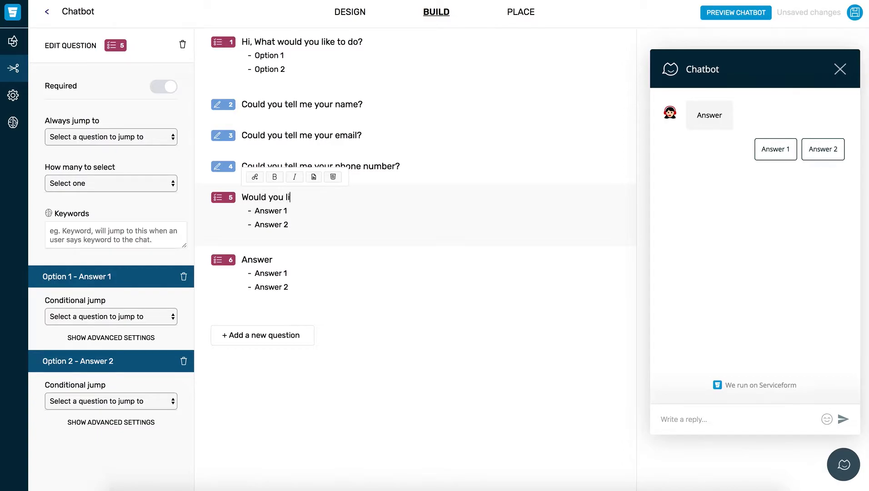
text(ke to get in touch wi)
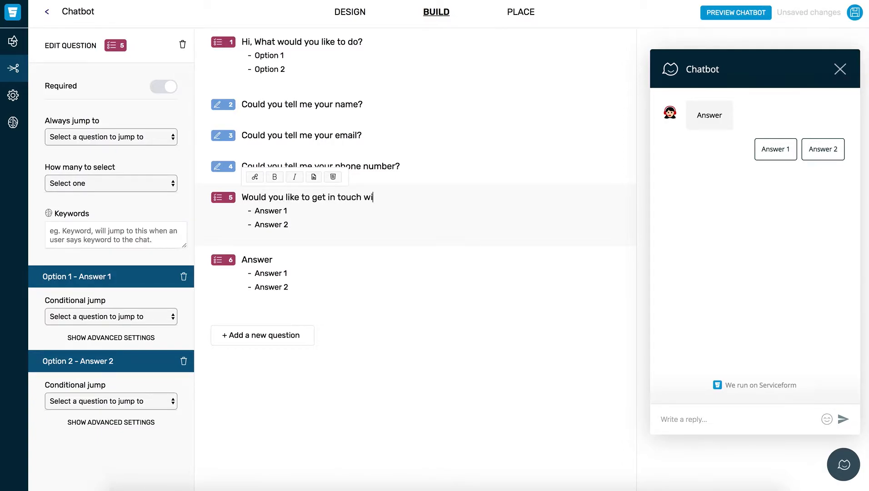
text(th our team?)
Set the answers of question 5 to "Yes please" and "No thank you"
triple_click(293, 209)
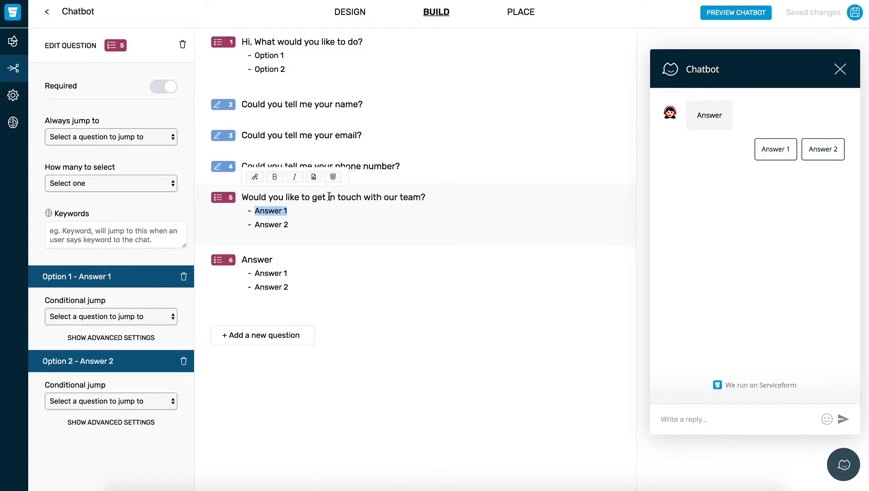
text(Yes please,)
key(BackSpace)
triple_click(317, 226)
text(No thank you)
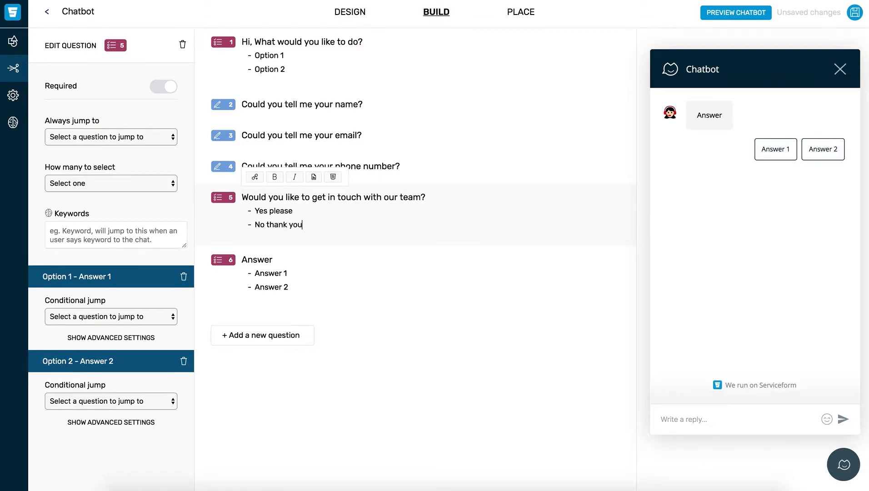
Change the text of question 6 to "Was this a helpful answer?"
triple_click(283, 259)
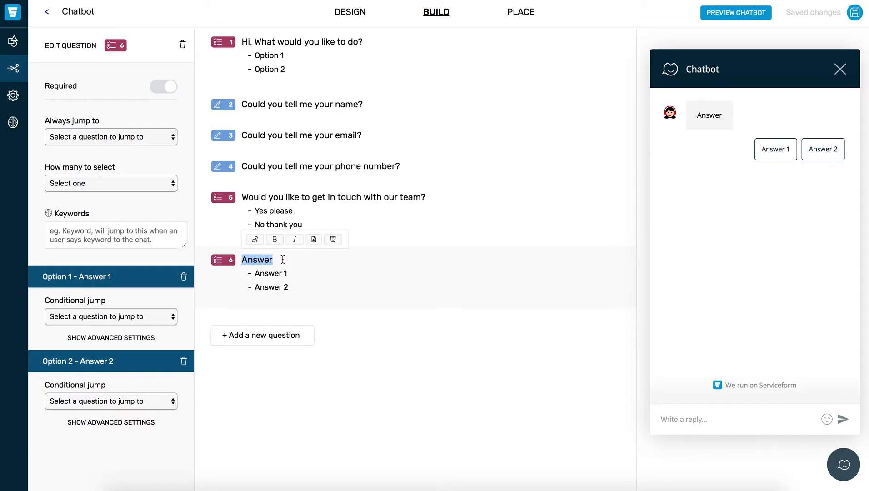
text(Was this)
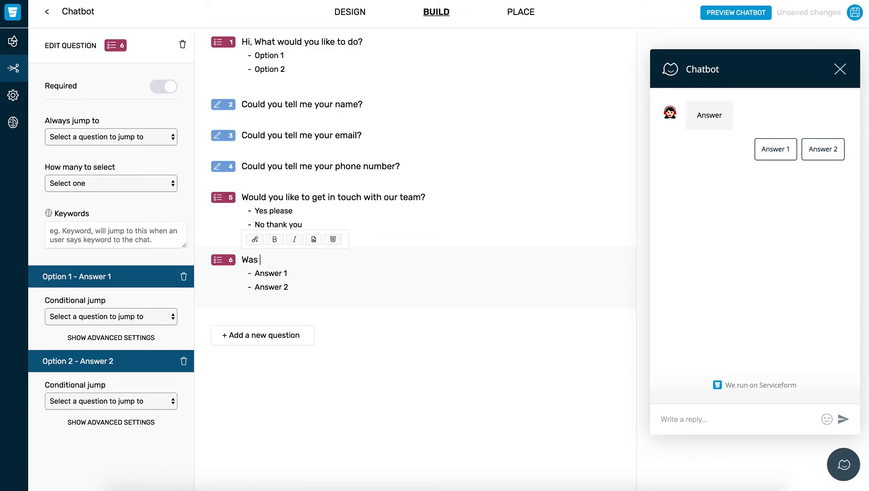
key(BackSpace)
key(BackSpace)
key(BackSpace)
key(BackSpace)
text(this a helpful answer?)
Set the answers of question 6 to "Yes" and "Not really"
triple_click(275, 273)
text(N)
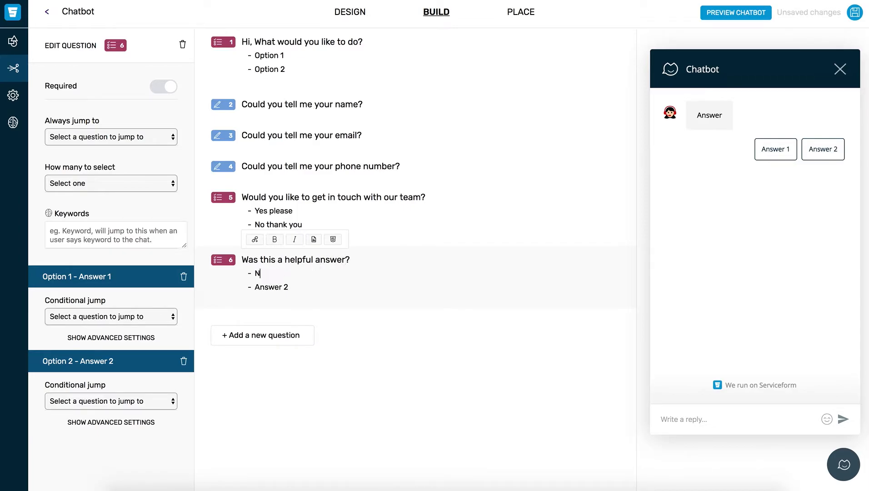
key(BackSpace)
text(Yes)
click(274, 292)
triple_click(274, 291)
text(Not really)
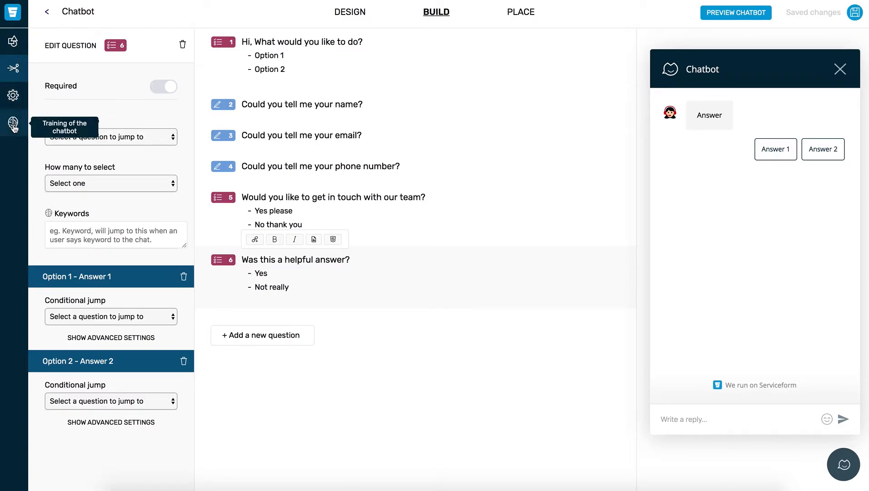
Open the chatbot's training settings and enable Trained answers
click(14, 127)
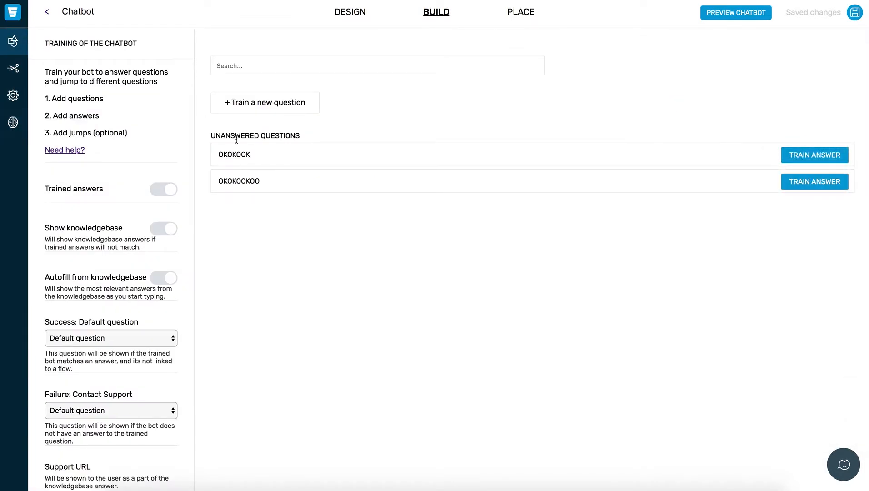
drag(211, 131, 268, 200)
click(269, 204)
click(156, 189)
click(162, 194)
Set the Success default question to Question 6 and the Failure contact support question to Question 5
click(135, 338)
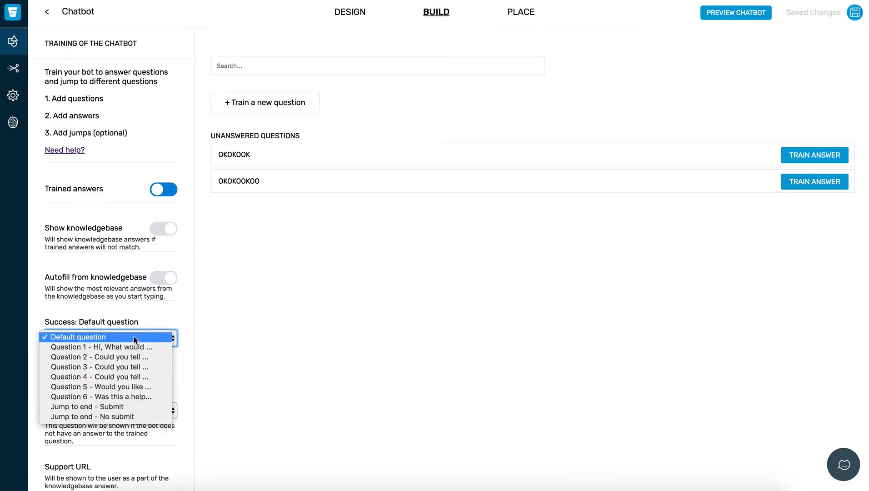
click(134, 336)
triple_click(130, 321)
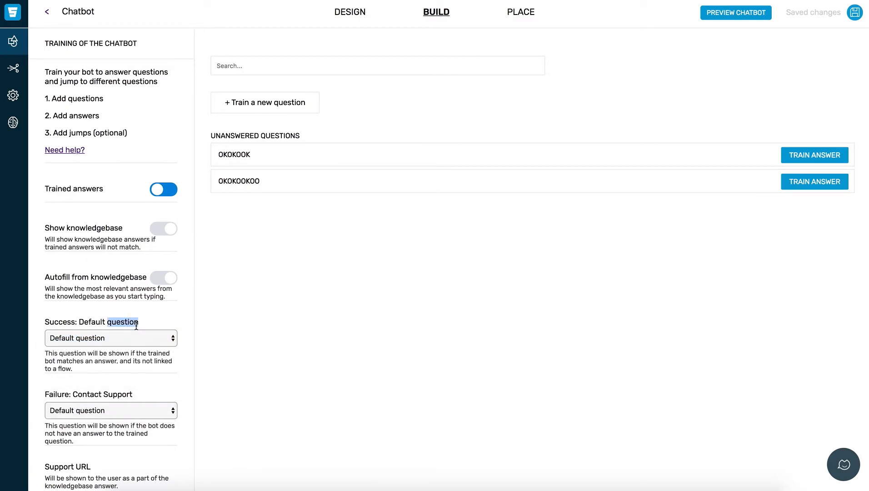
click(137, 342)
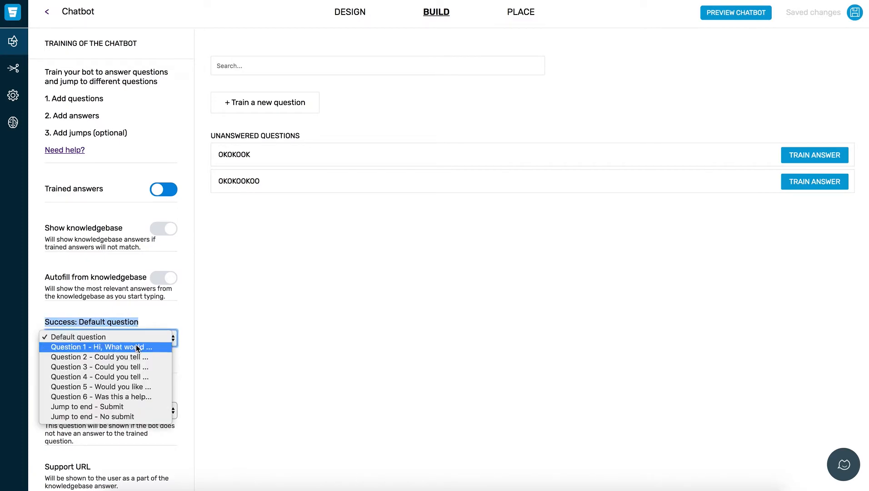
click(132, 398)
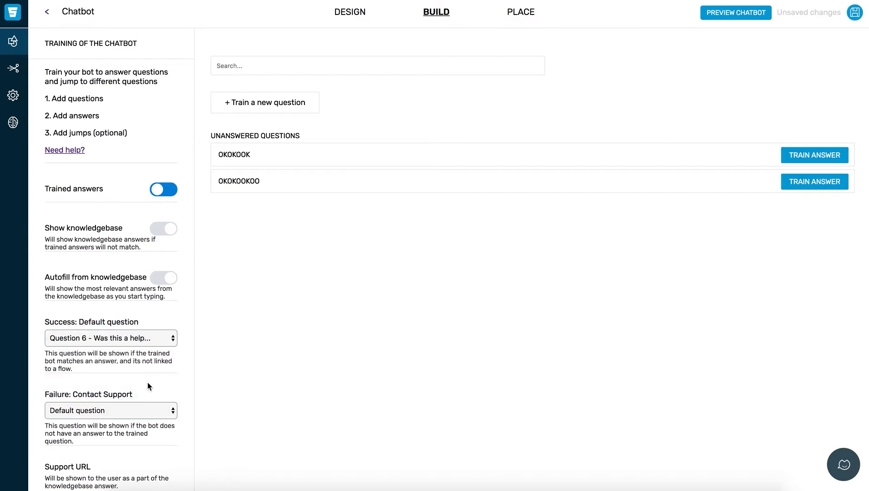
click(143, 414)
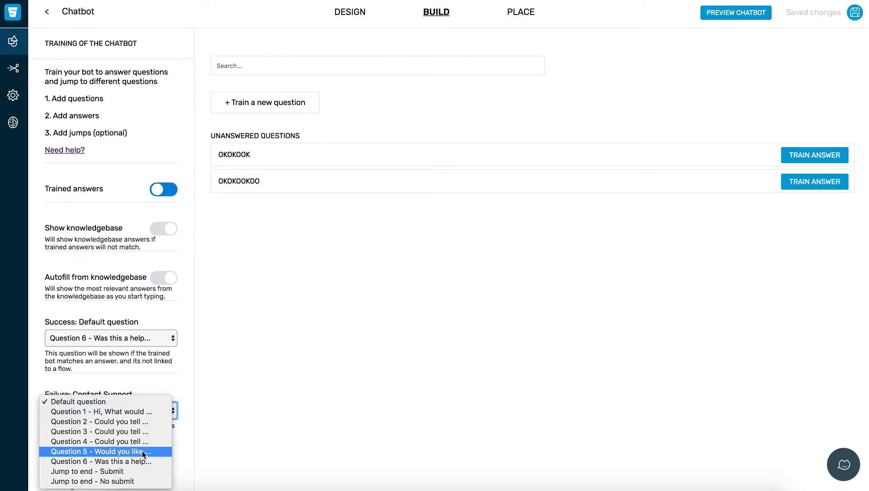
click(142, 451)
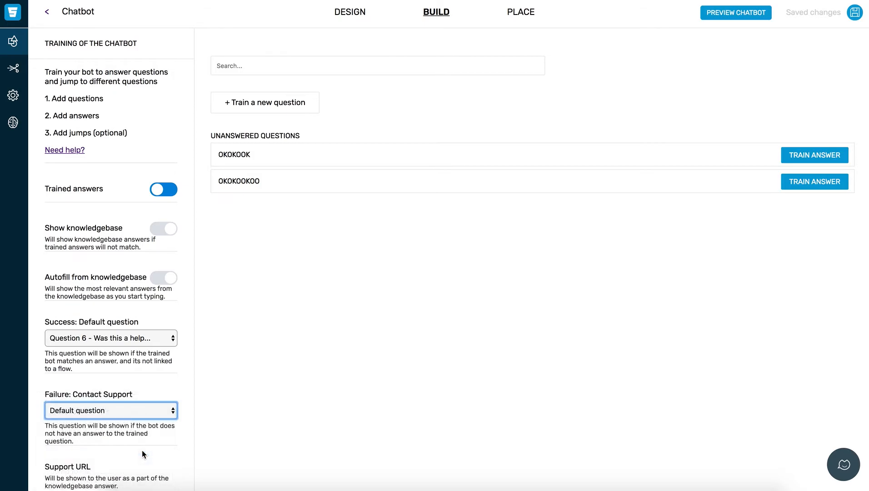
Add a new trained question with the phrases "red t-shirt, black t-shirt"
click(284, 103)
click(282, 92)
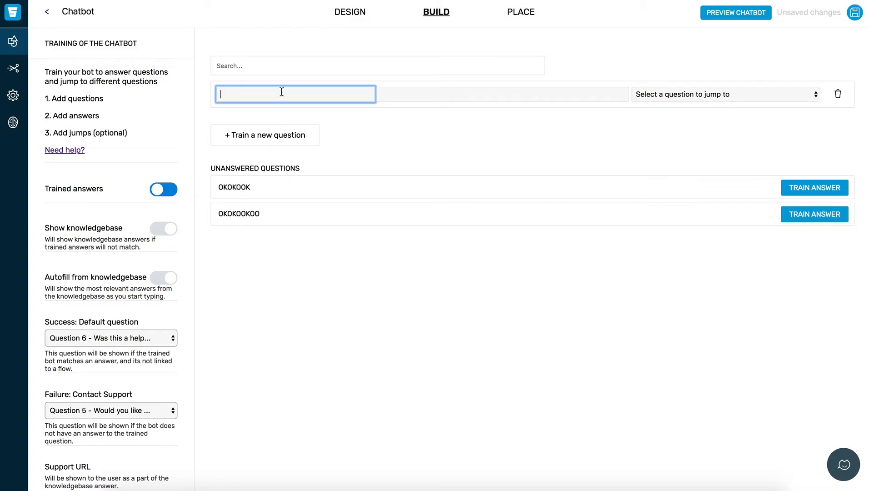
text(red)
click(429, 91)
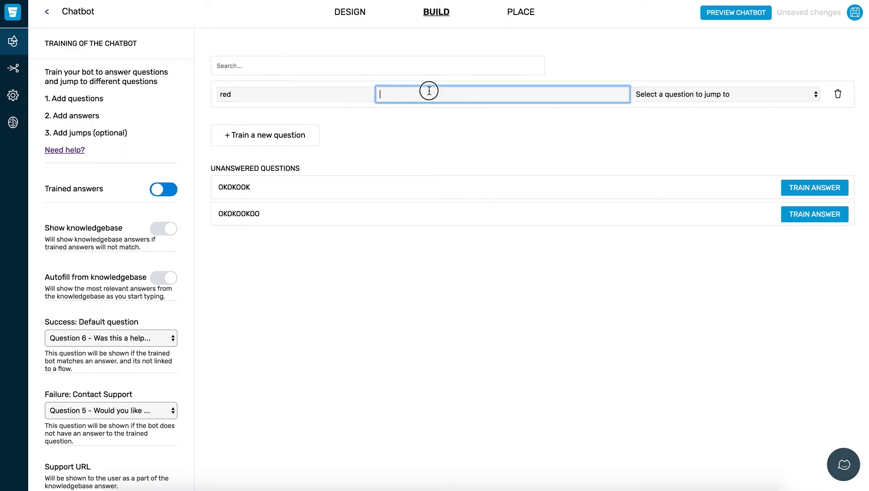
click(330, 94)
text(t-shirt)
click(412, 139)
drag(217, 94, 276, 93)
click(276, 94)
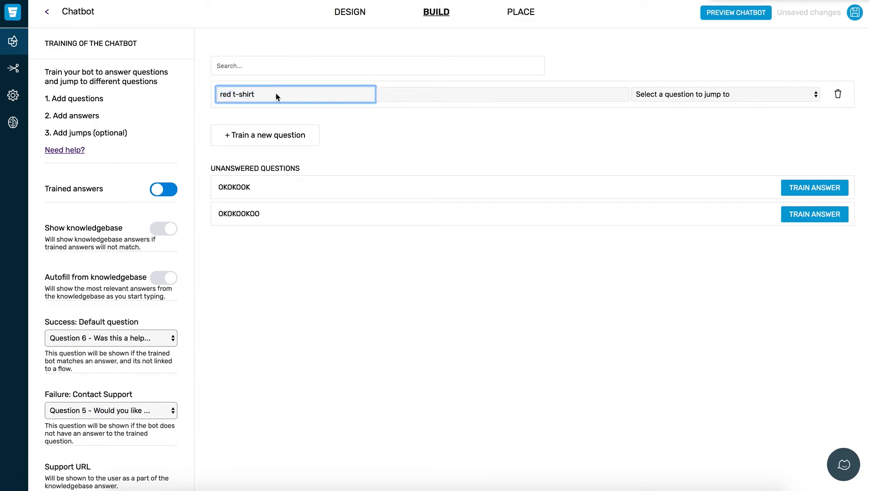
text(,)
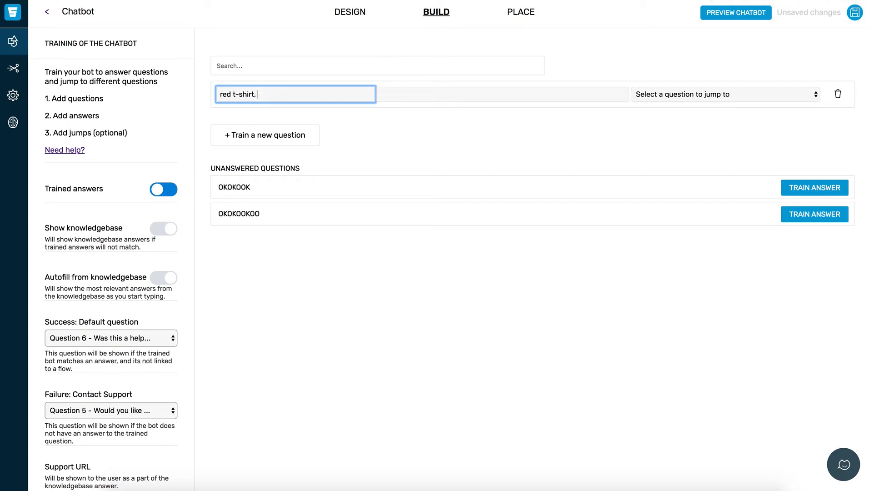
text( black t-shirt)
Enter "We have multiple color t-shirts" as the answer to the t-shirt training question
click(429, 89)
text(We have muti)
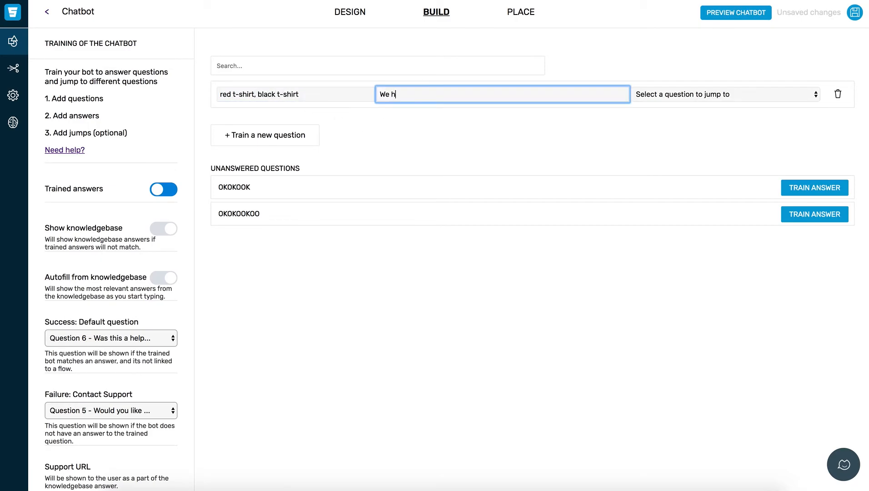
key(BackSpace)
key(BackSpace)
text(ltiple color t-shirts)
click(484, 121)
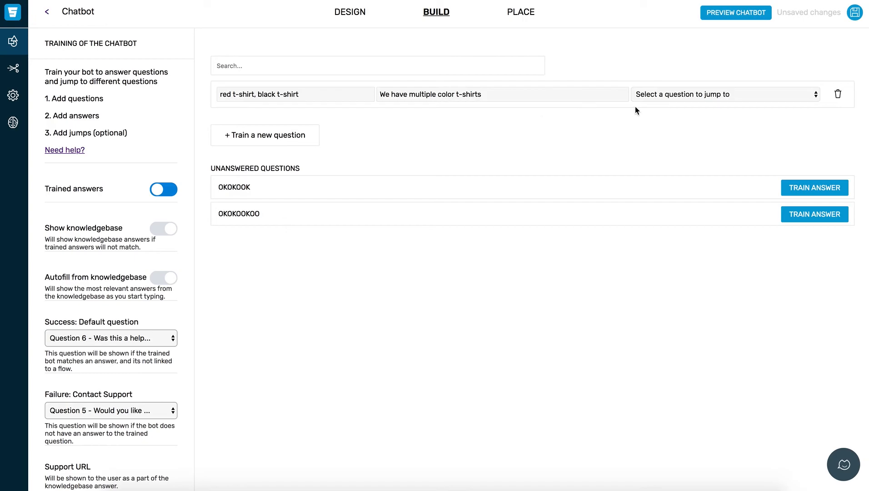
Make the t-shirt trained answer jump to Question 2 and save the chatbot
click(667, 96)
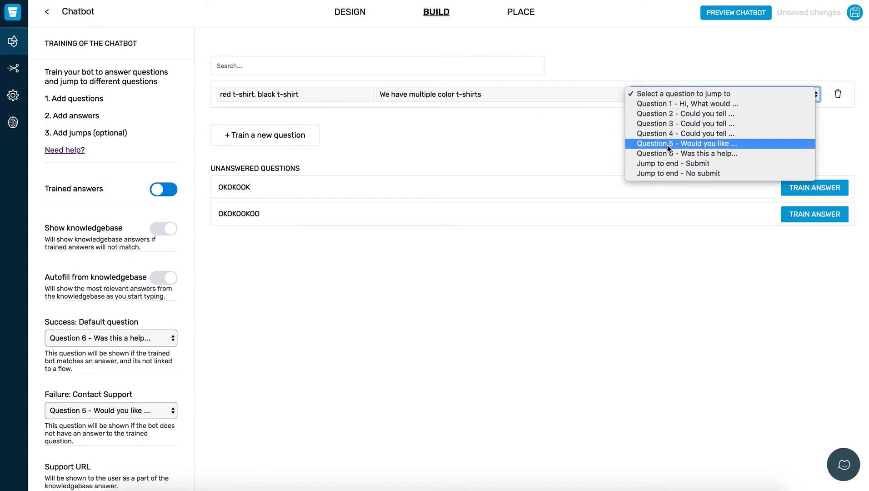
click(676, 114)
drag(255, 94, 220, 94)
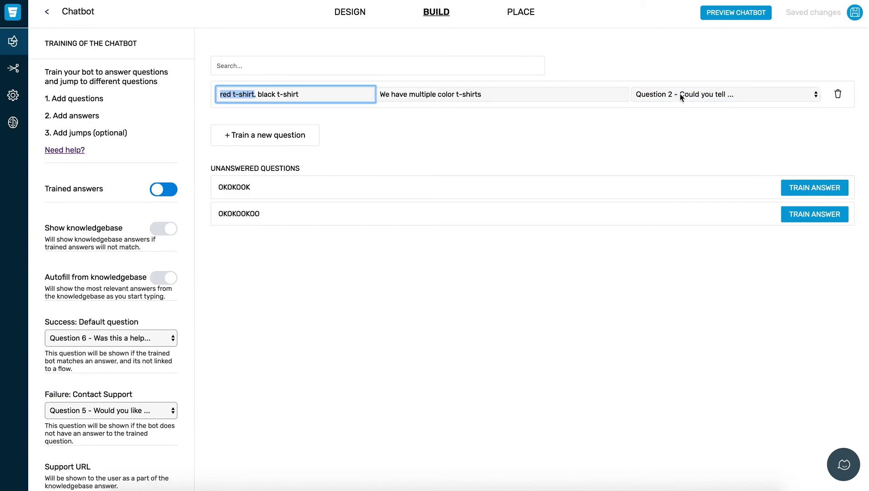
click(851, 14)
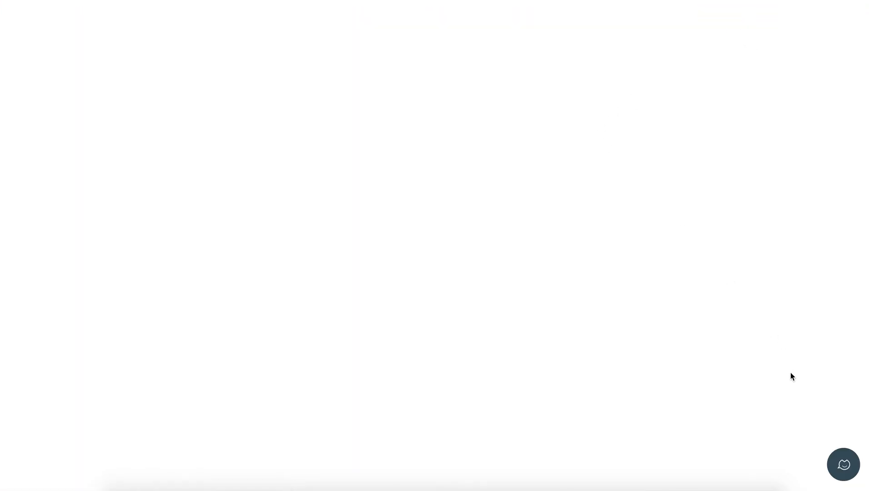
Test the trained answer by sending "red t-shirt" in the chatbot preview's chat window
click(840, 461)
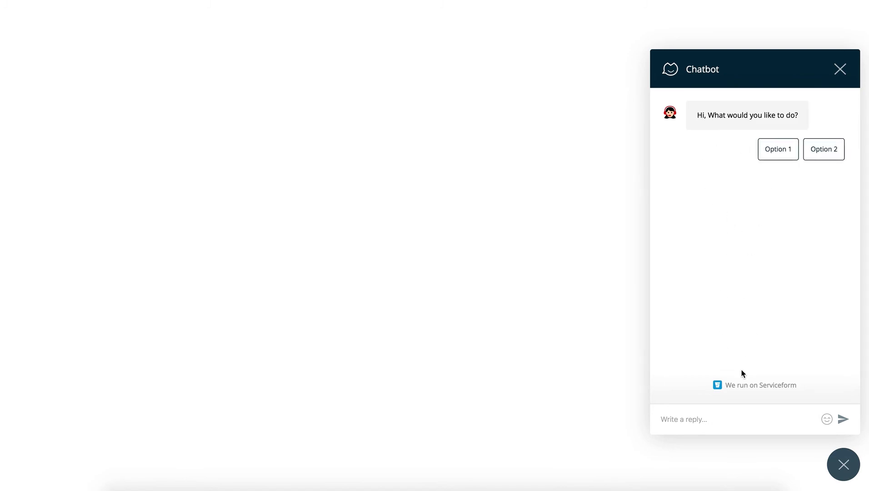
click(737, 427)
text(red t-shirt)
key(Return)
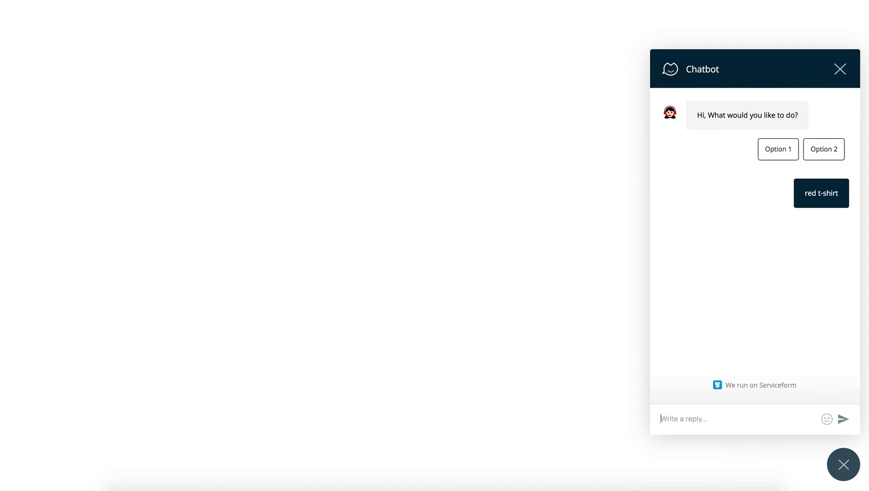